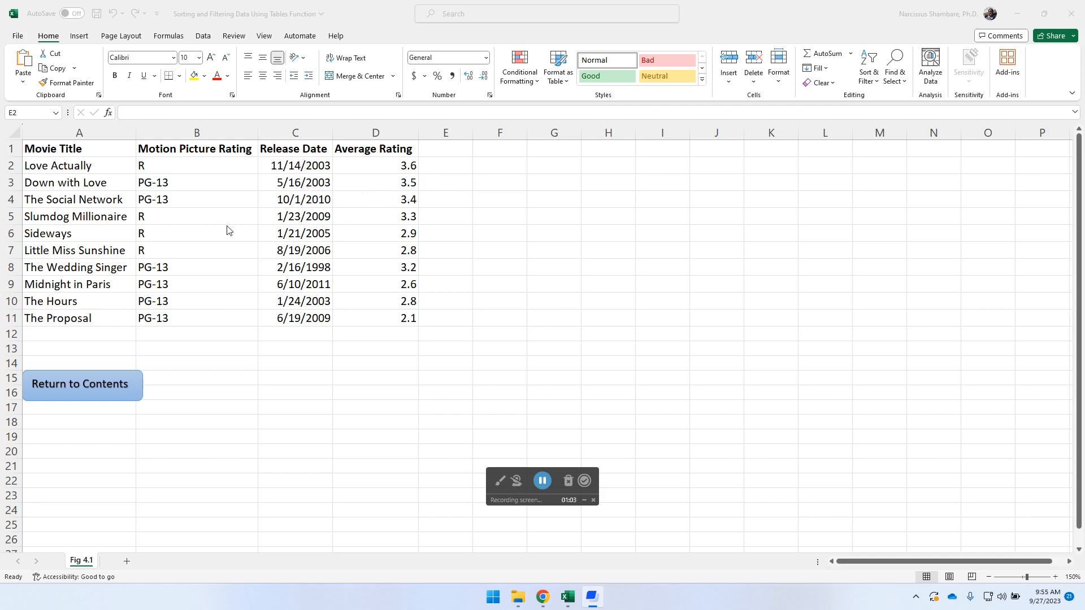
click(474, 168)
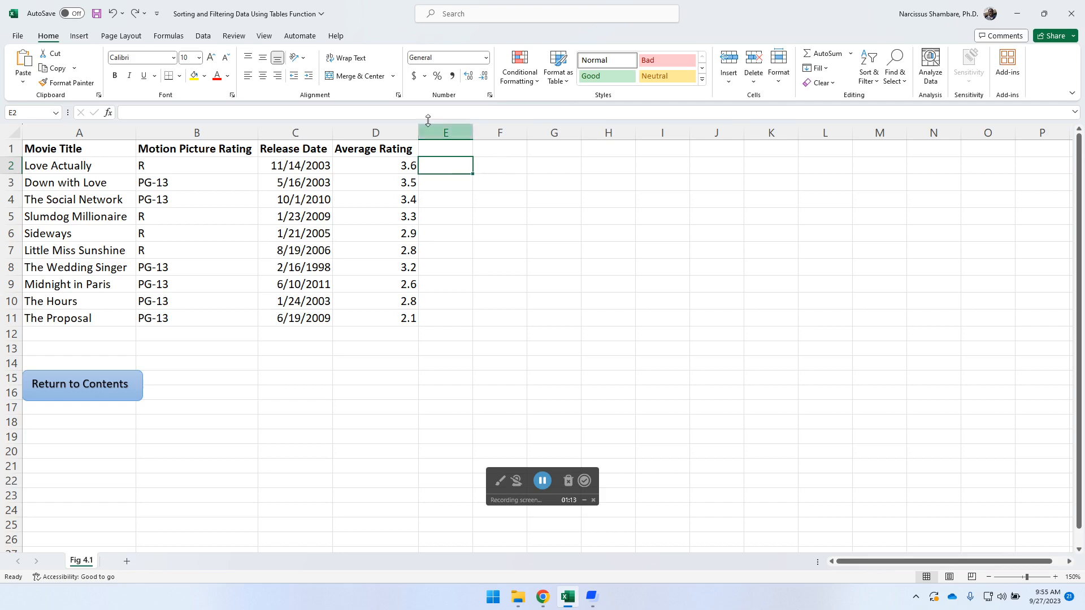
click(80, 37)
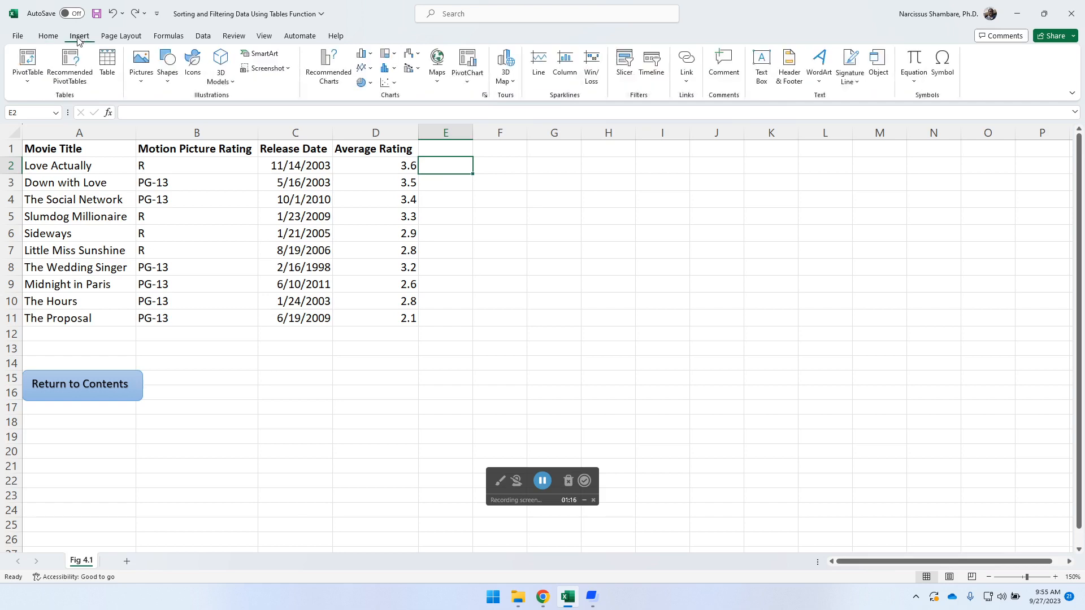
click(107, 59)
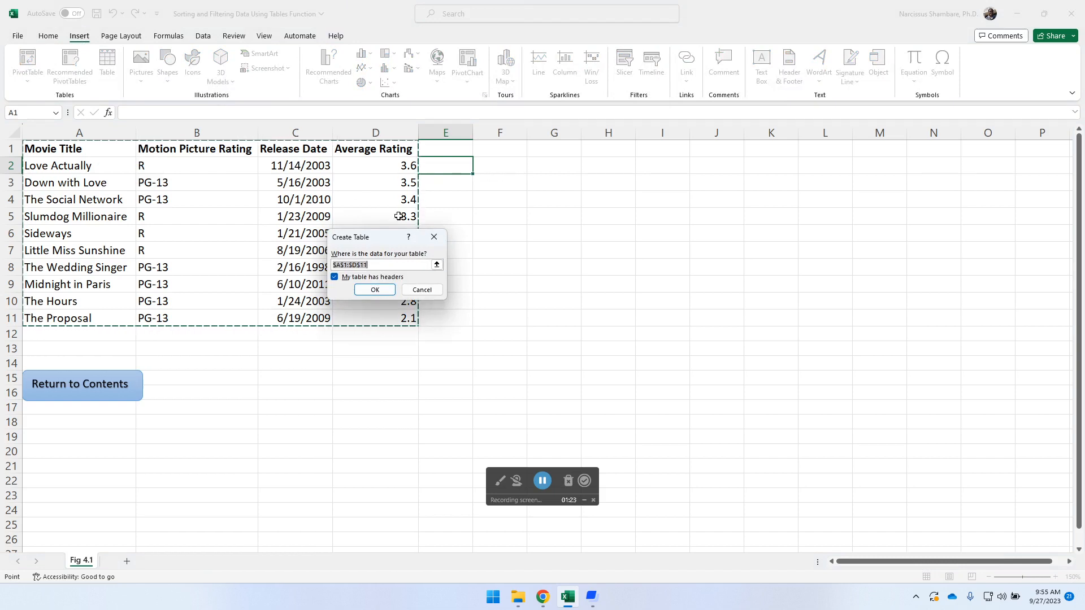
click(423, 289)
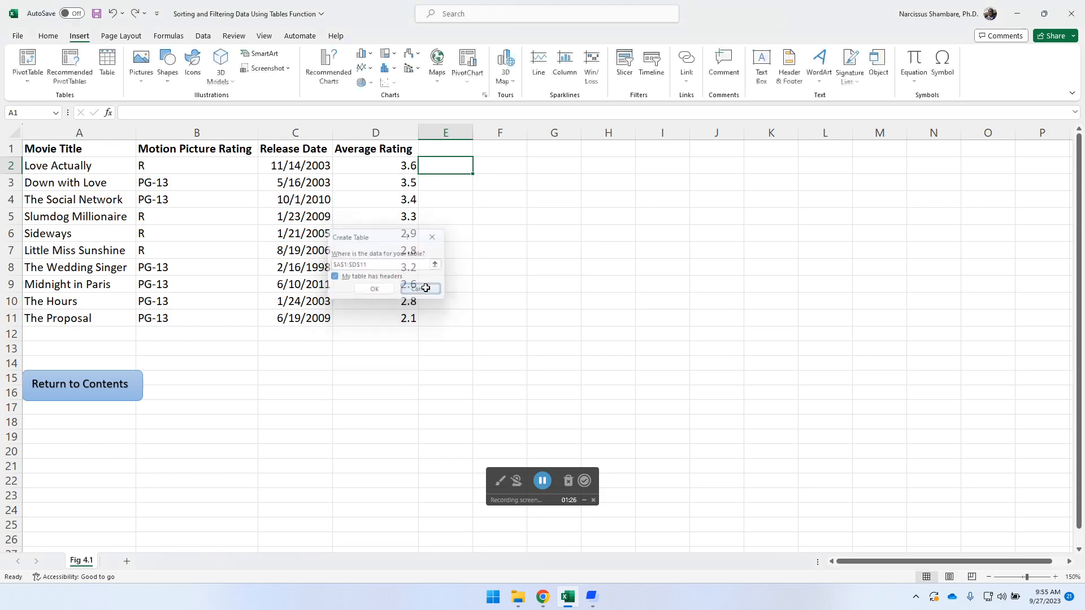
click(503, 168)
click(108, 63)
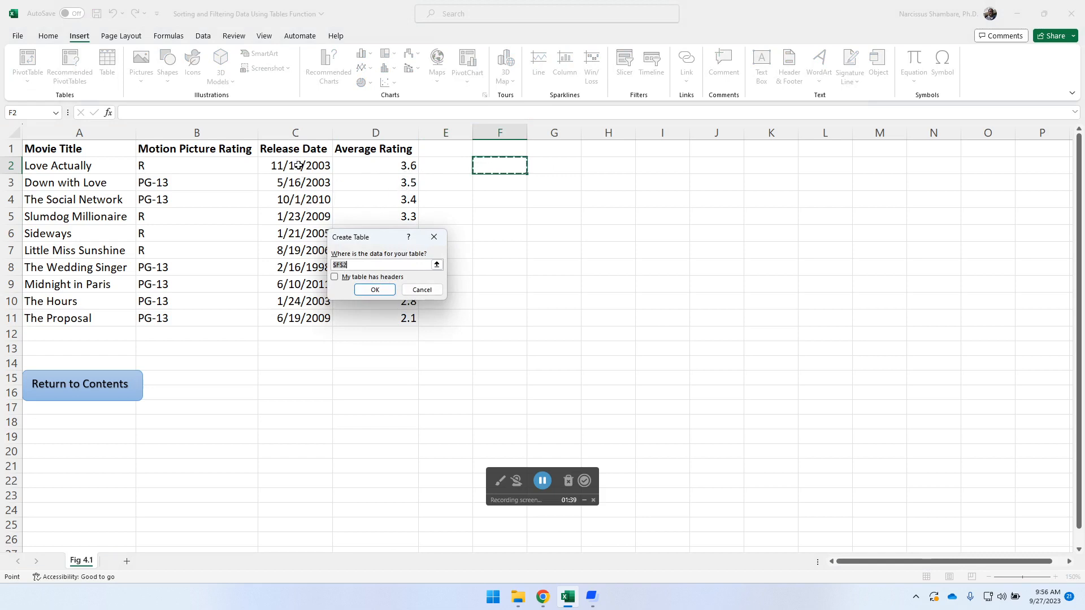
click(427, 294)
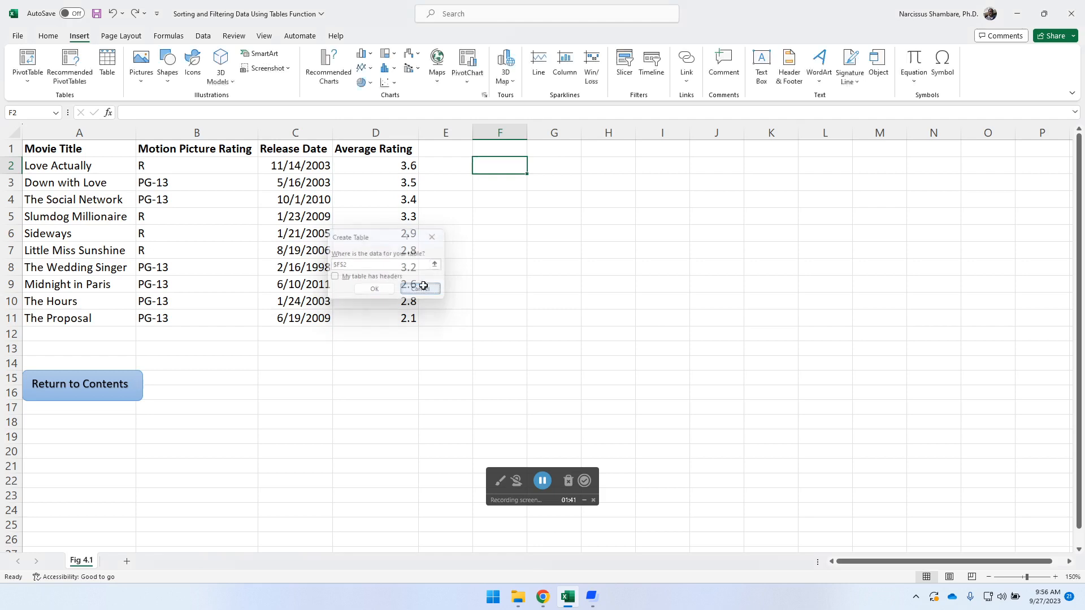
Step: Convert the movie data in A1:D11 into a table with headers
click(375, 171)
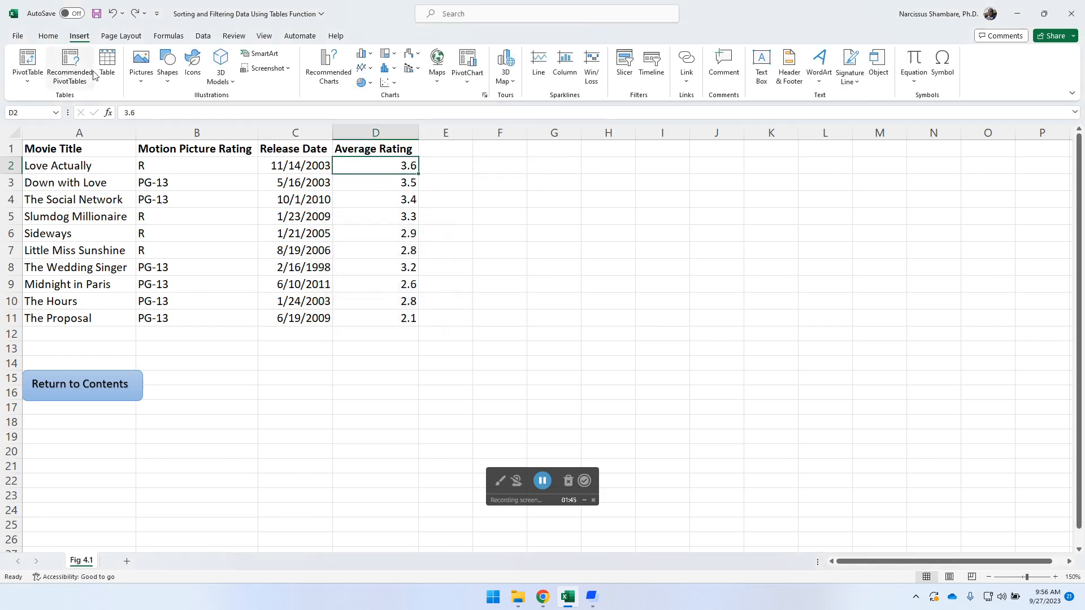
click(109, 60)
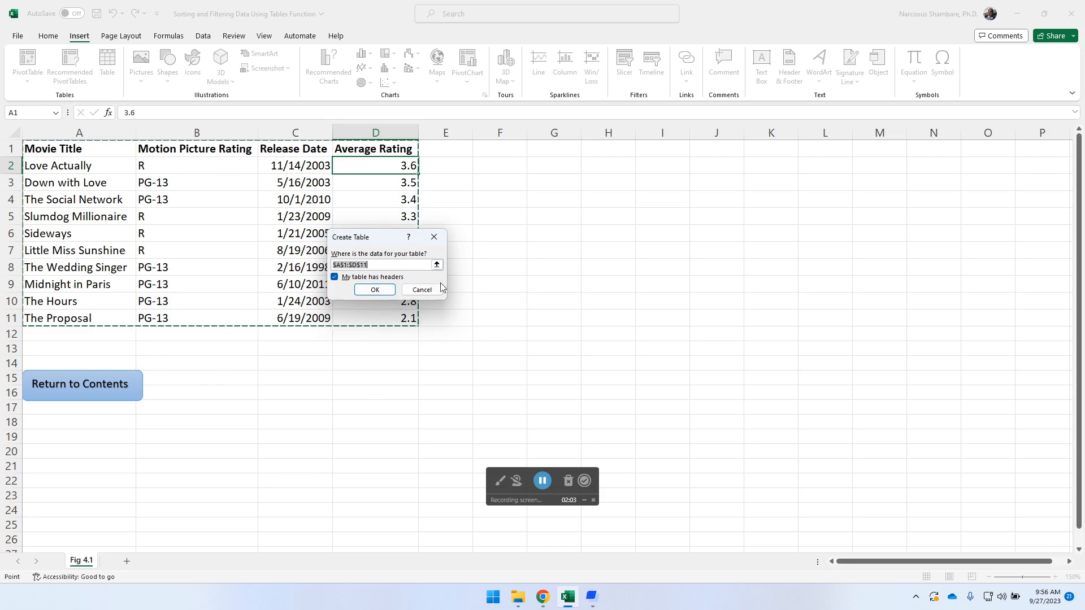
click(375, 290)
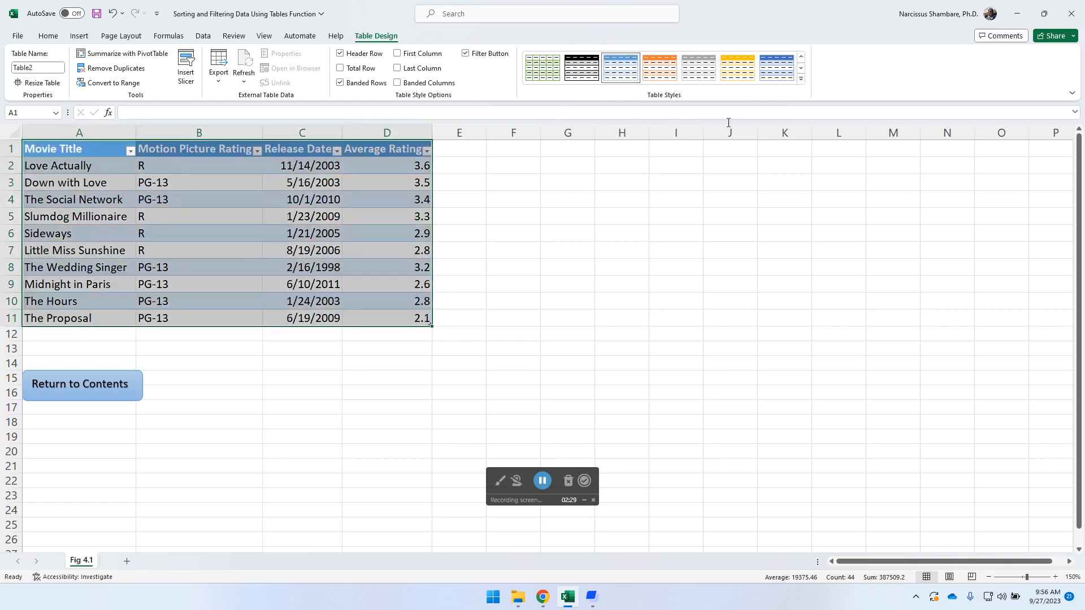
click(800, 80)
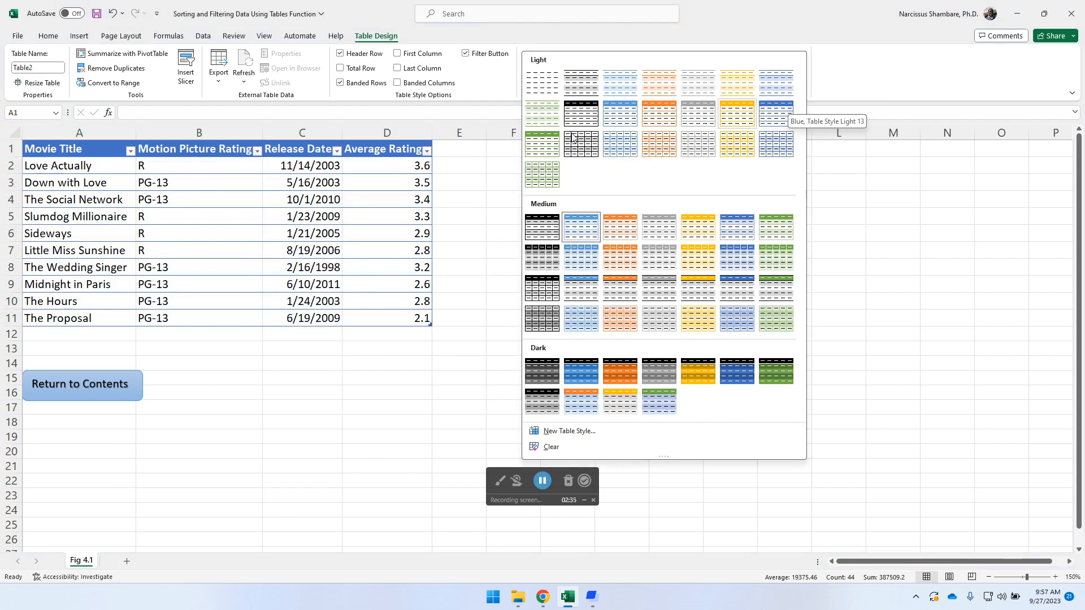
click(207, 174)
click(203, 165)
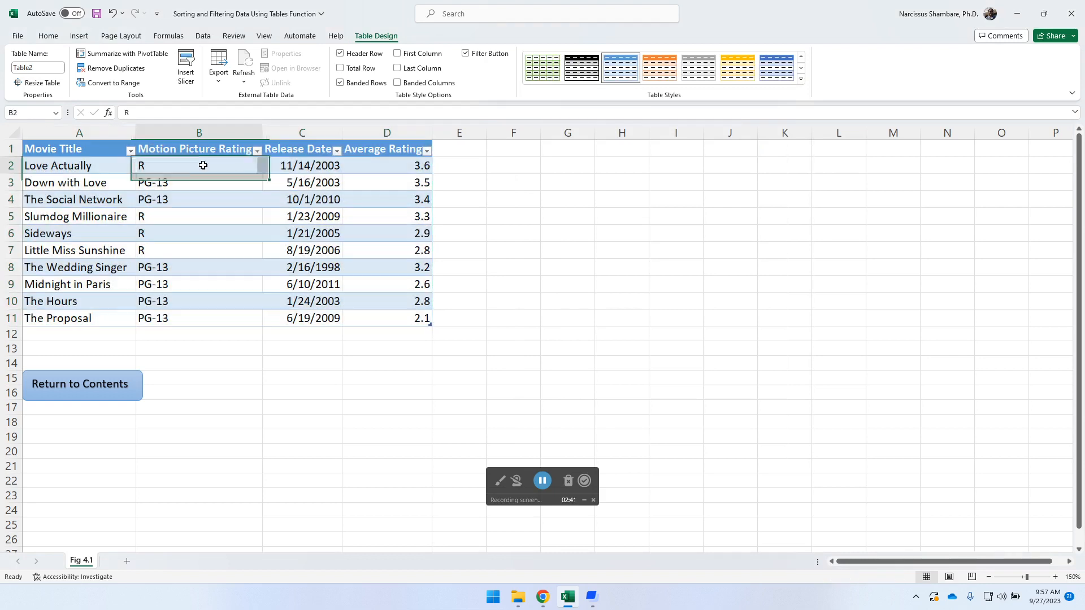
Step: Filter the Movie Title column to Little Miss Sunshine, Love Actually and Midnight in Paris, and clear that filter again
click(130, 152)
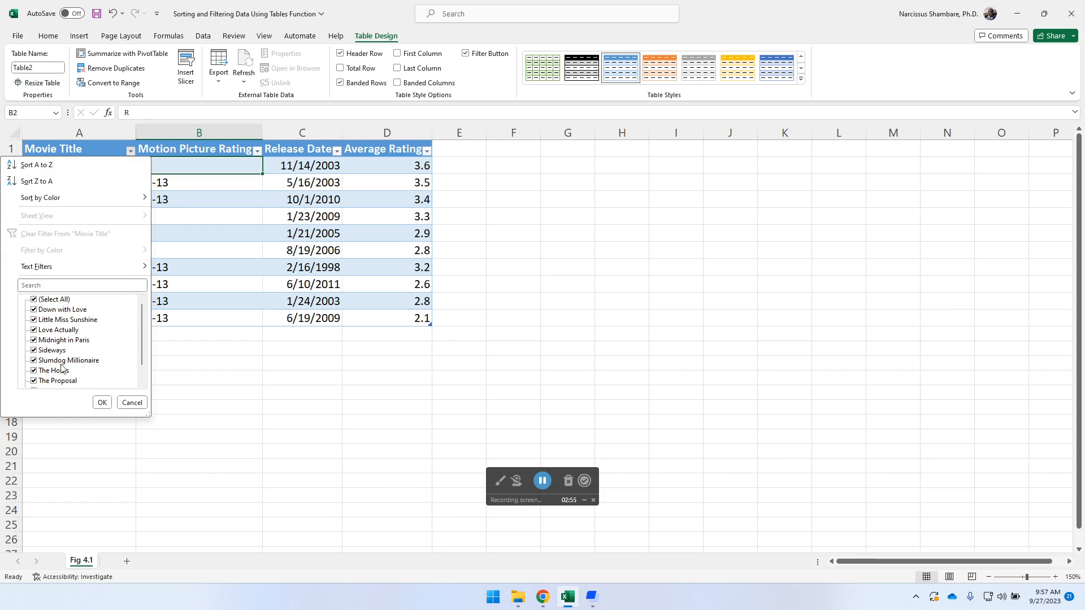
click(34, 300)
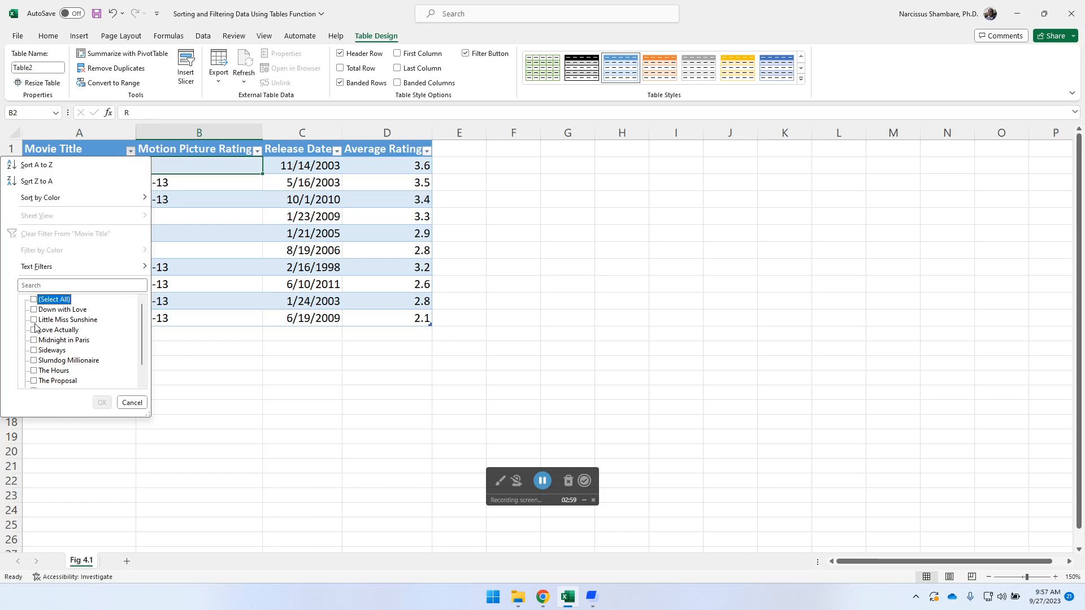
click(34, 320)
click(34, 330)
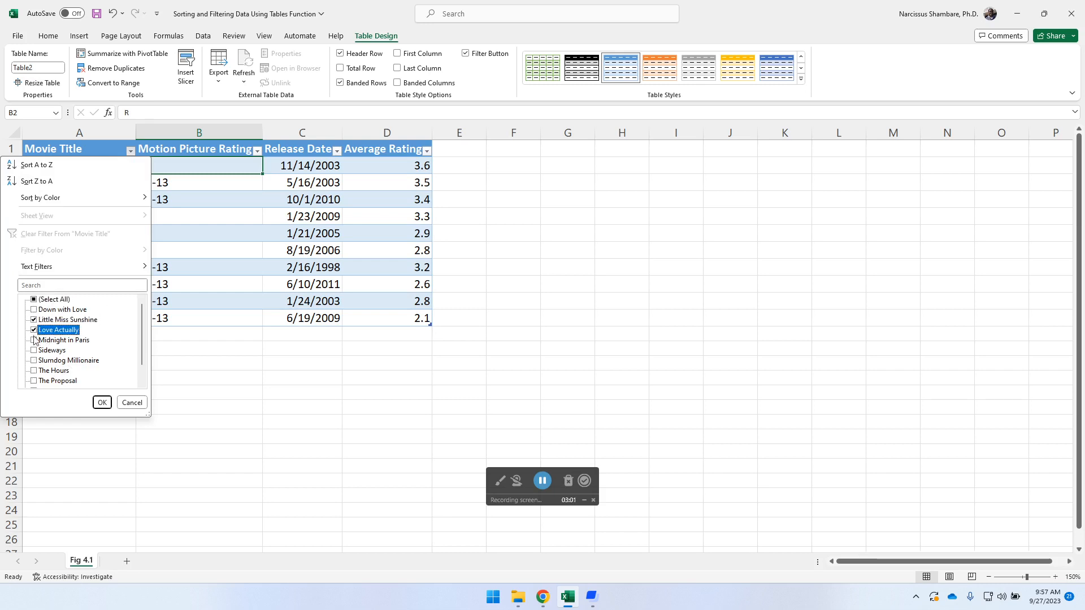
click(33, 340)
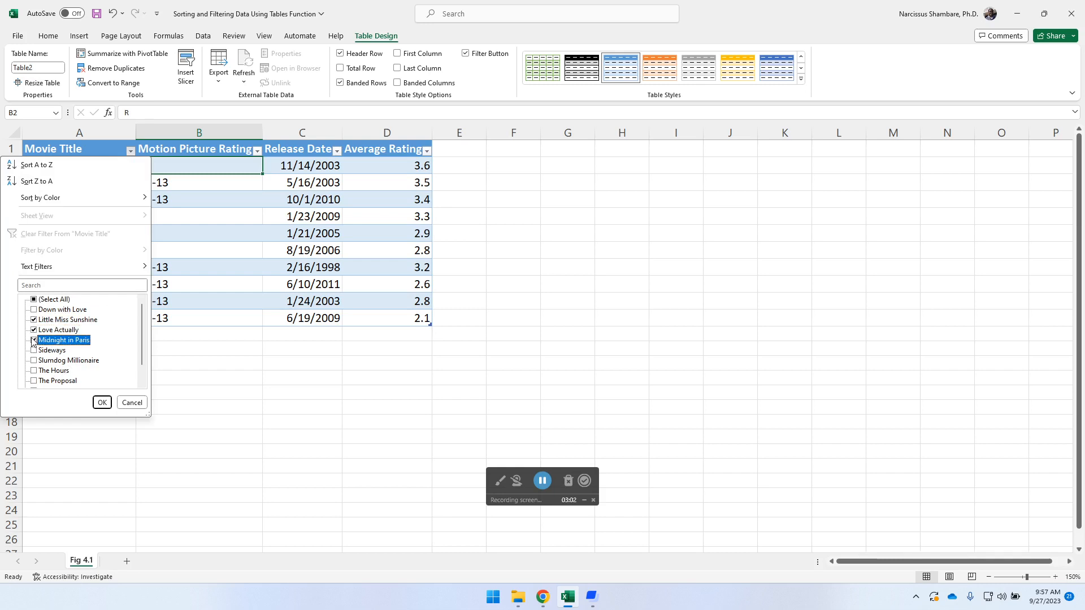
click(102, 402)
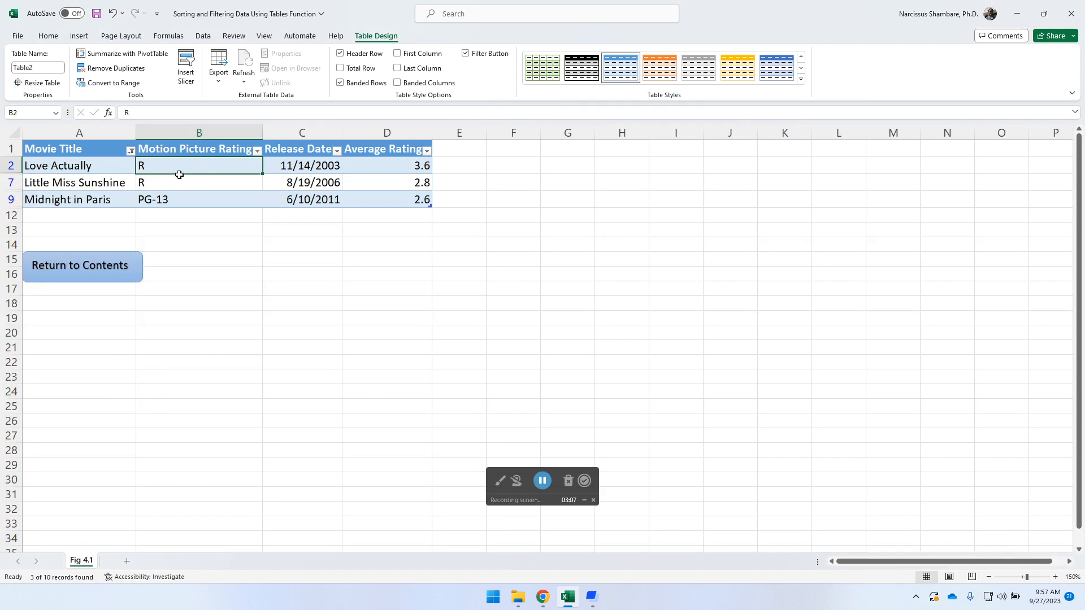
click(131, 151)
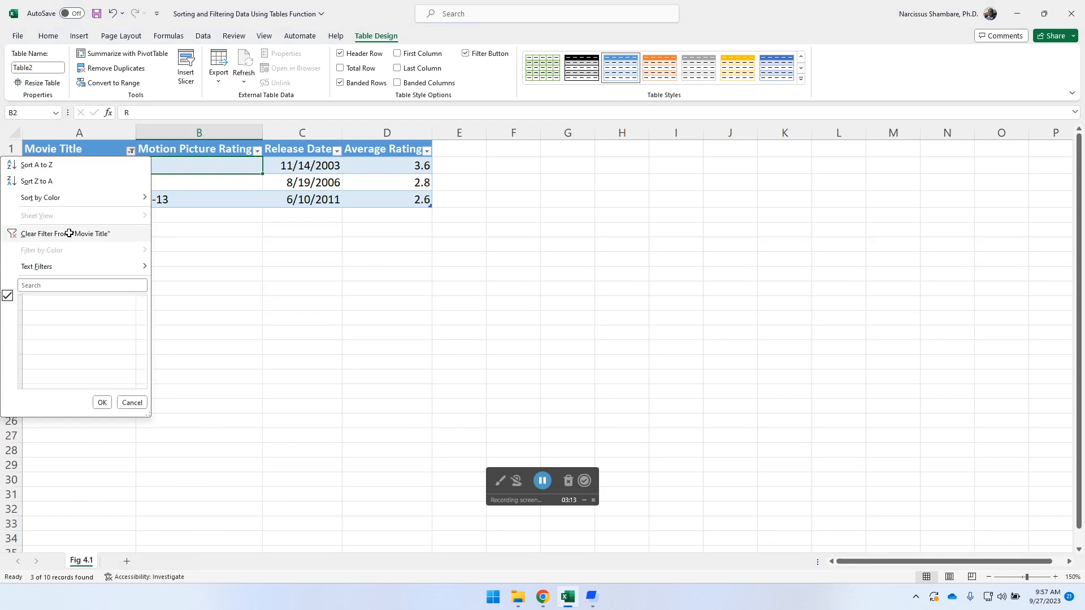
click(70, 234)
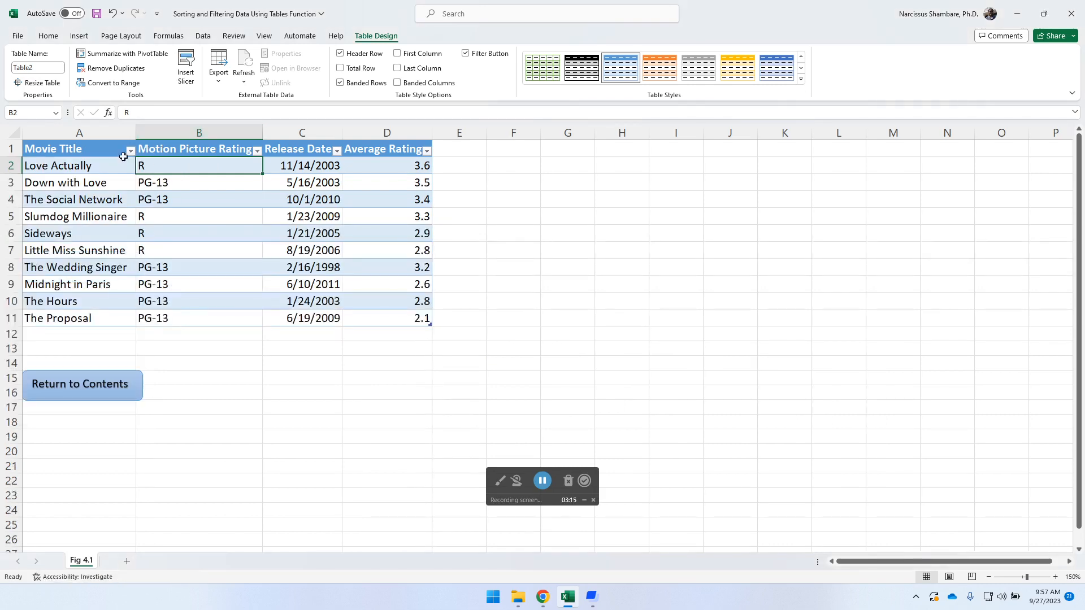
Step: Filter the Motion Picture Rating column to only PG-13 movies, and clear that filter again
click(258, 151)
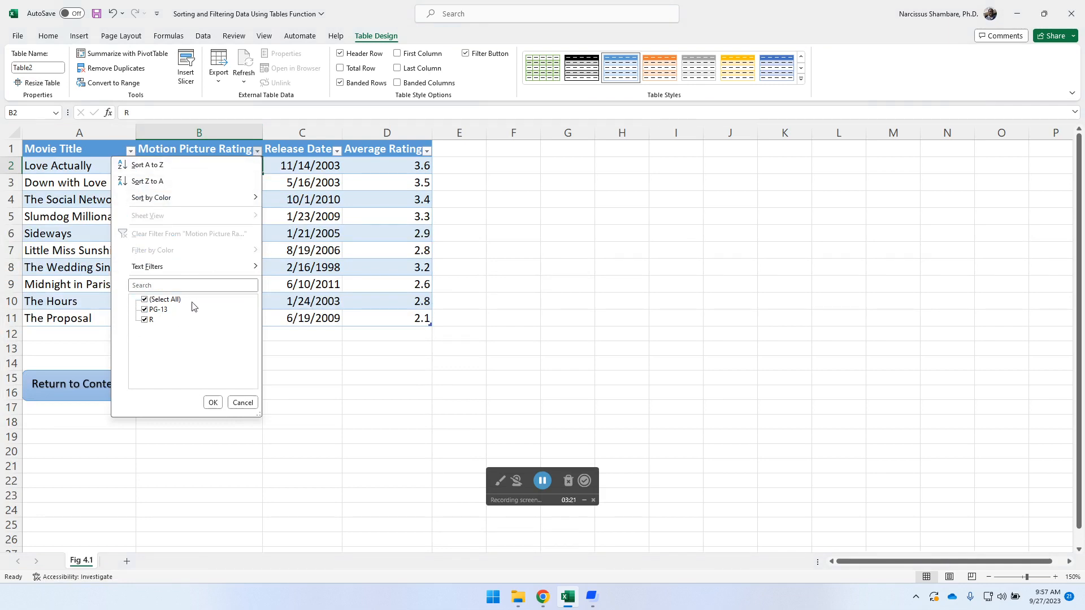
click(145, 321)
click(212, 403)
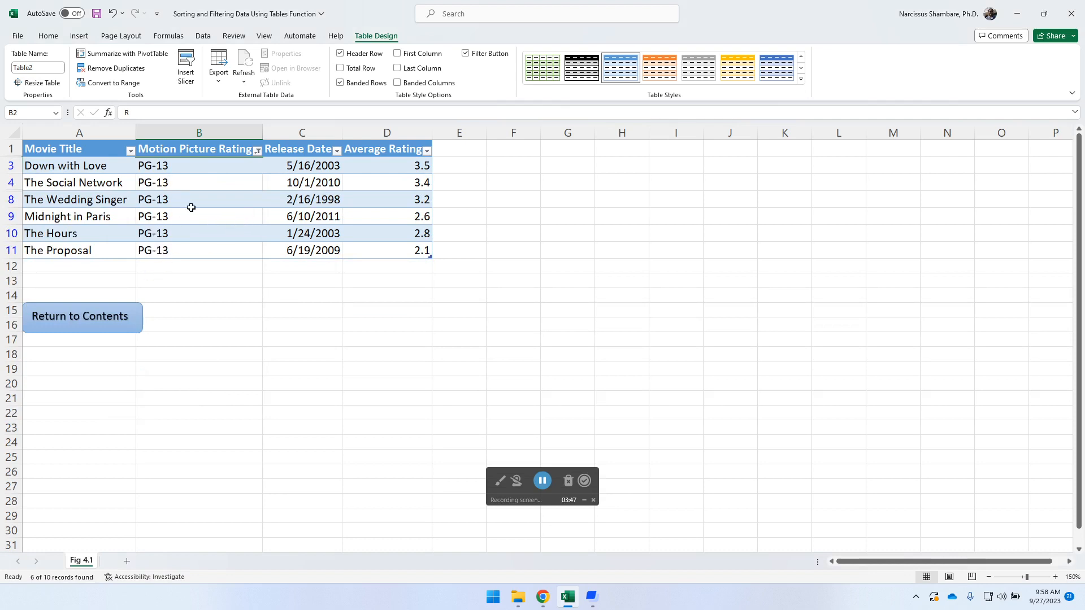
click(258, 152)
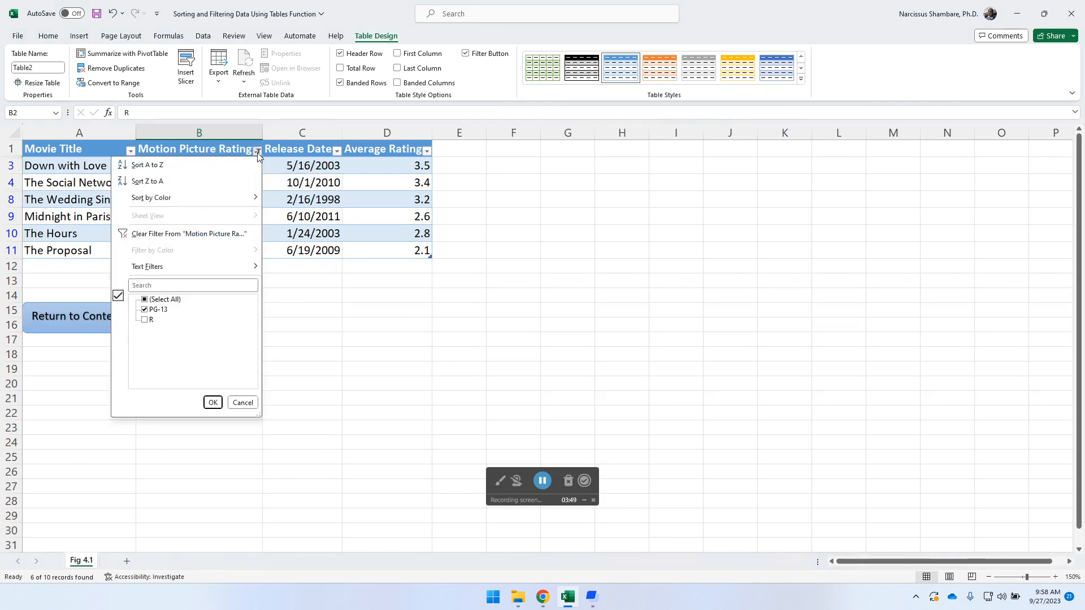
click(196, 234)
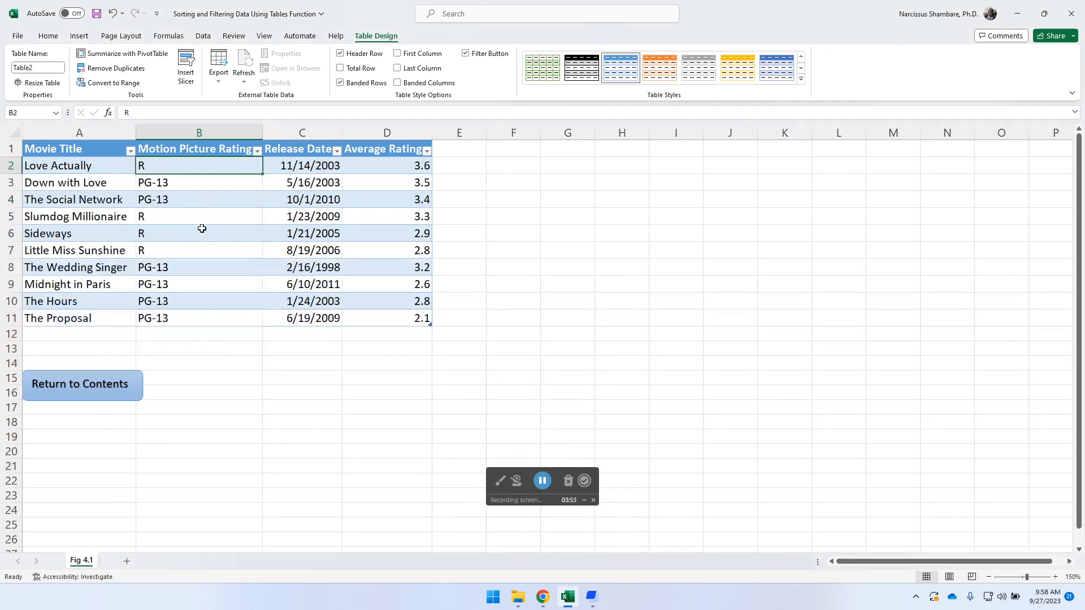
Step: Sort the table by the Movie Title column from A to Z
click(130, 152)
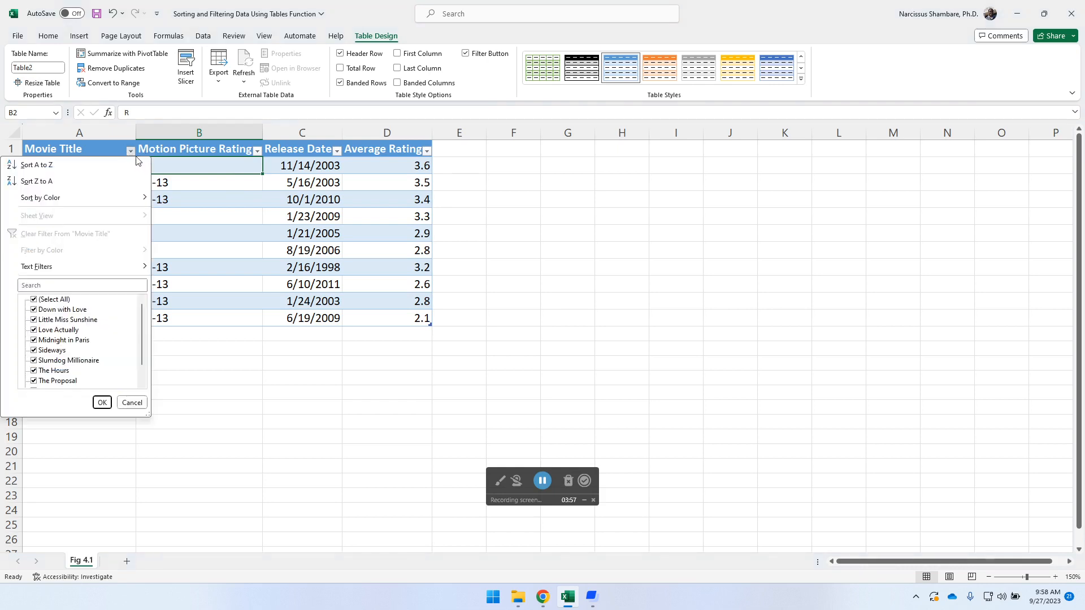
click(43, 166)
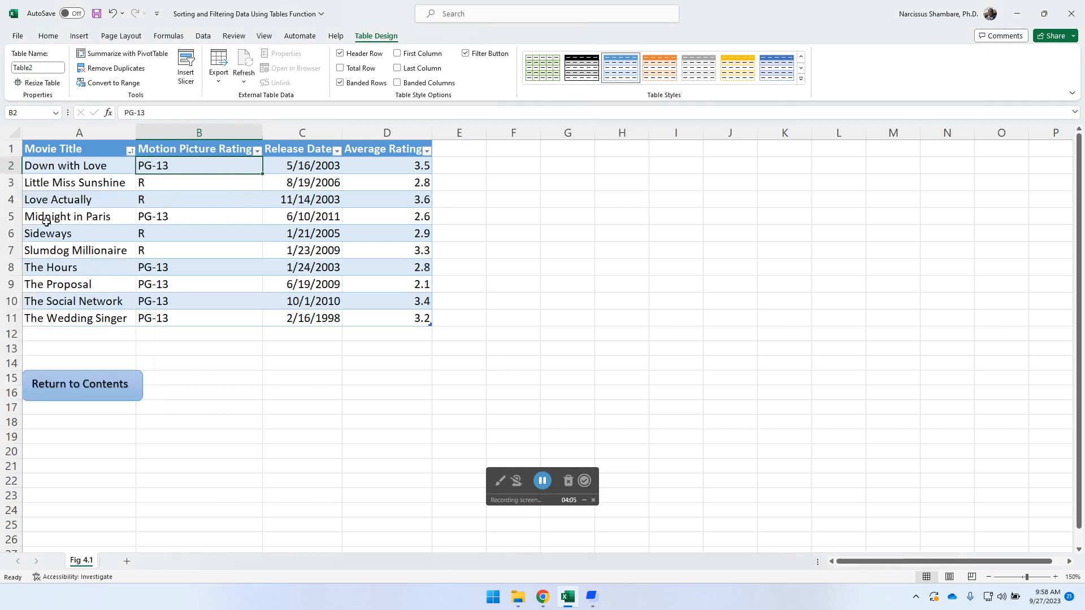
click(130, 151)
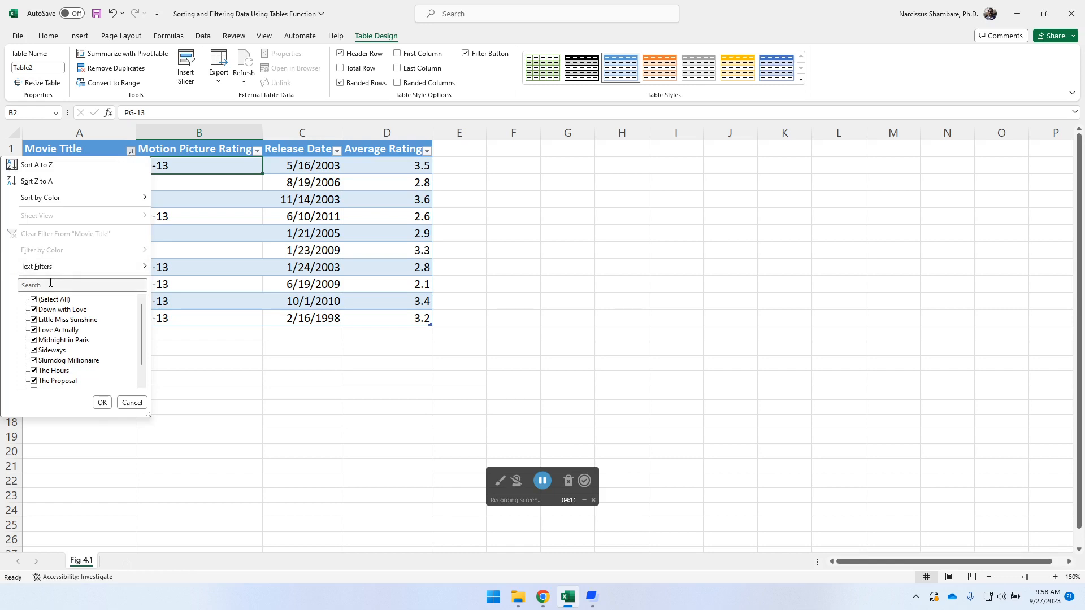
click(183, 165)
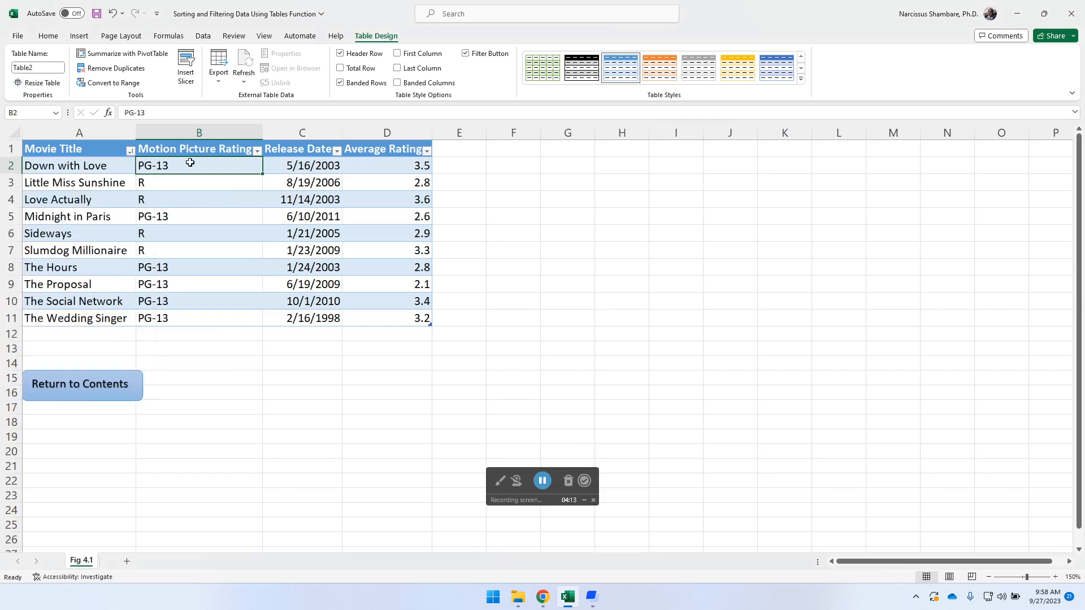
Step: Sort the table by the Motion Picture Rating column from A to Z
click(258, 152)
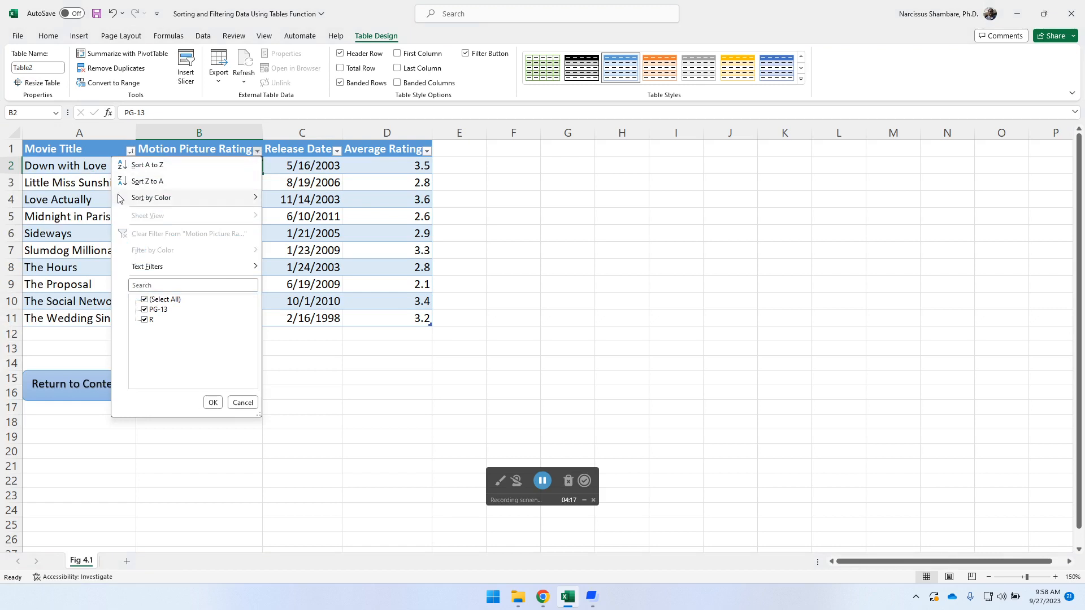
click(153, 165)
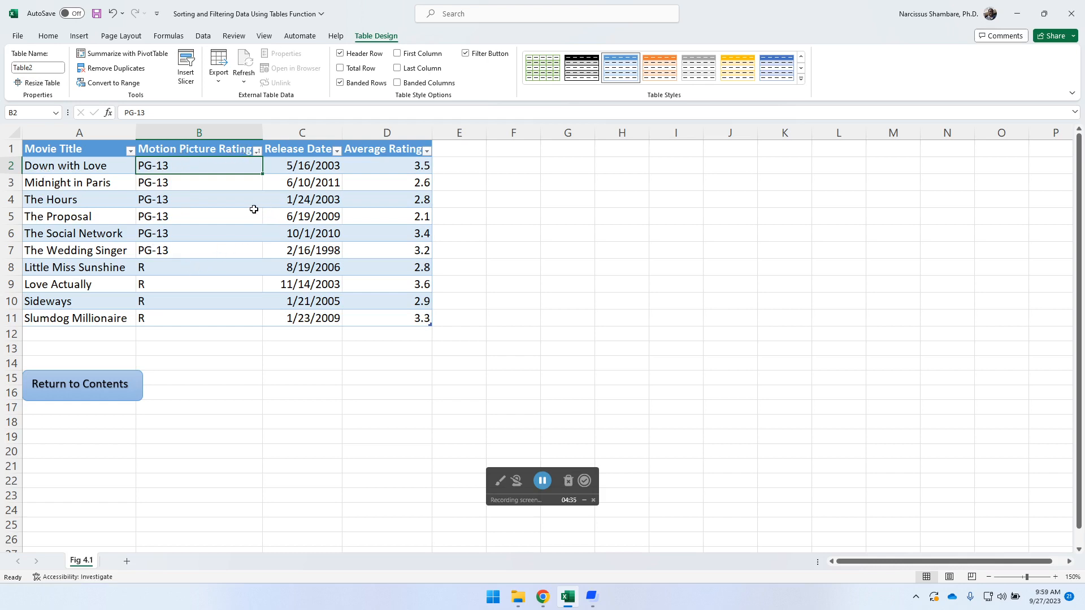
click(258, 150)
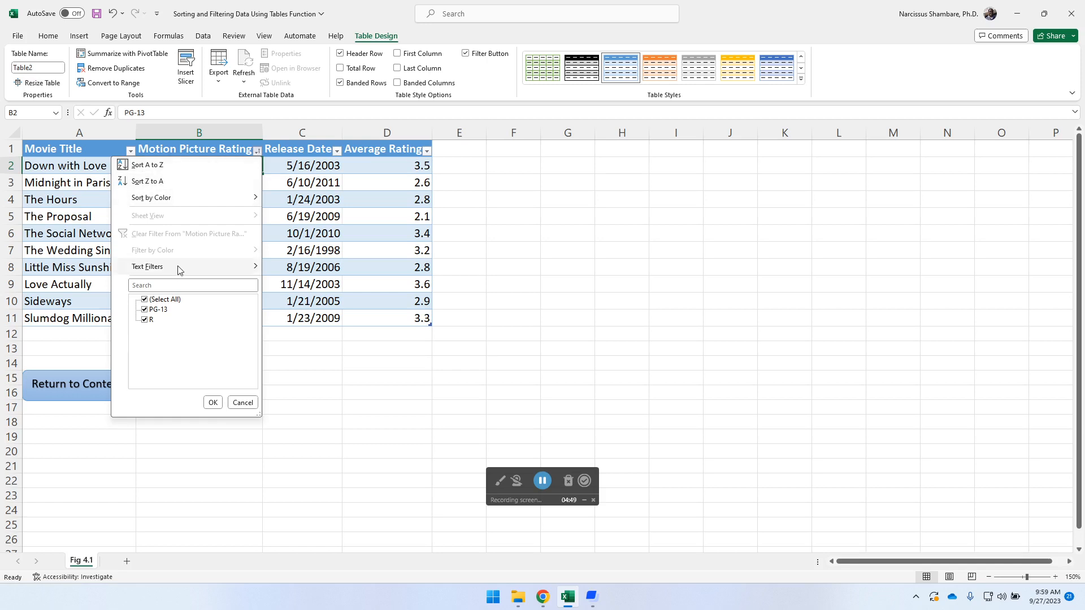
mouse_move(184, 274)
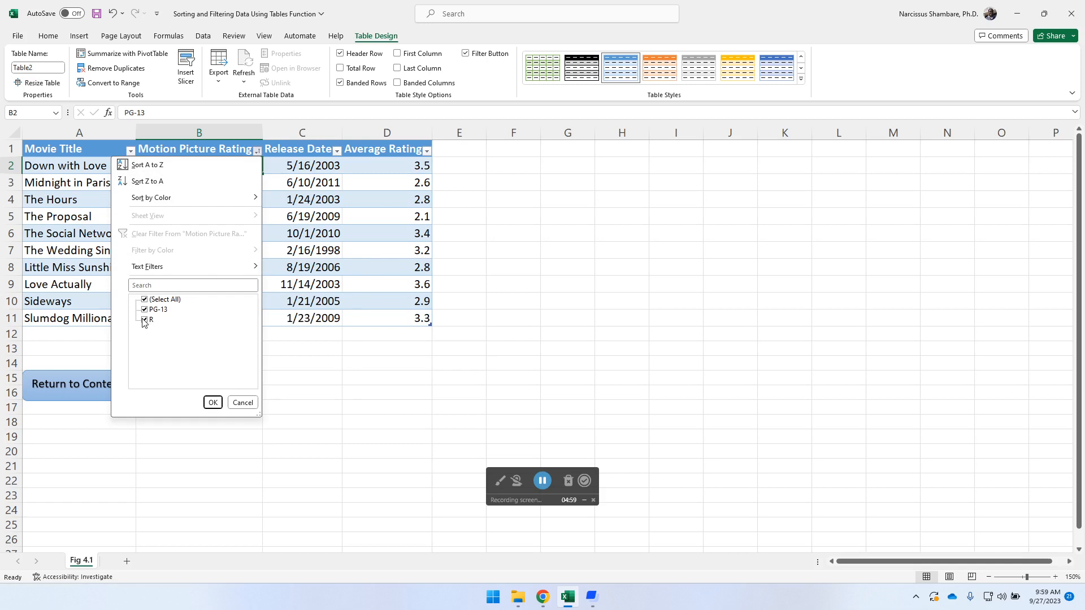
click(242, 404)
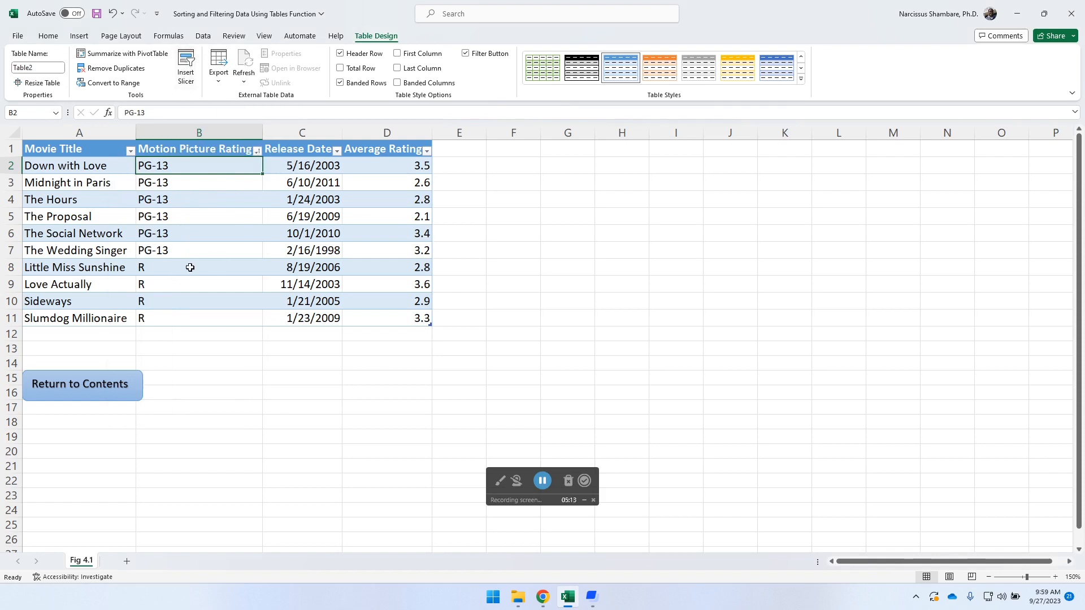
Step: Insert slicers for the Movie Title and Motion Picture Rating columns of the movie table
click(187, 66)
drag(385, 147, 574, 150)
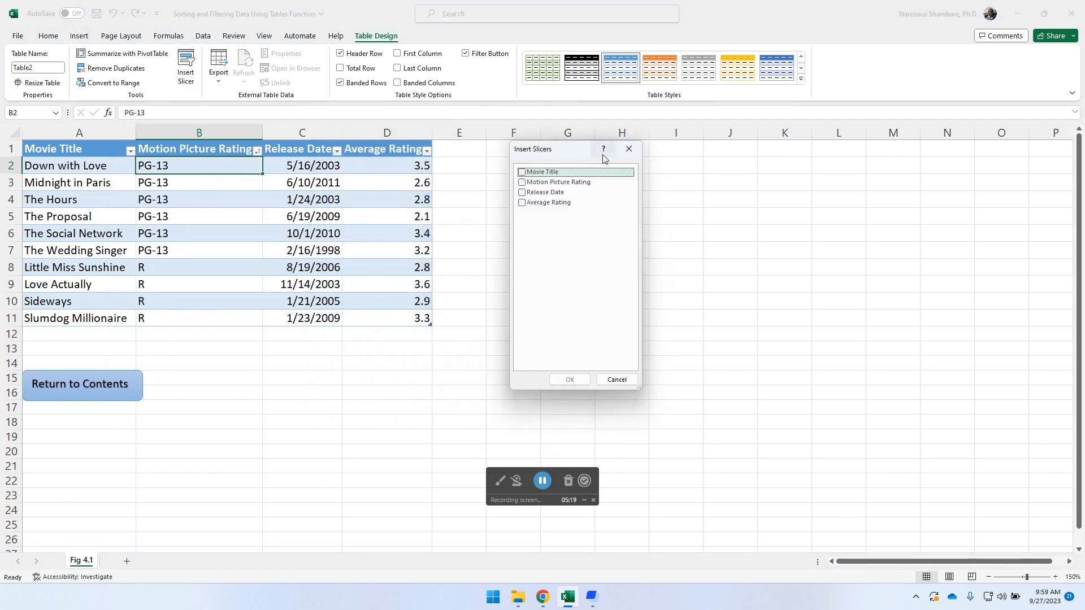
click(522, 173)
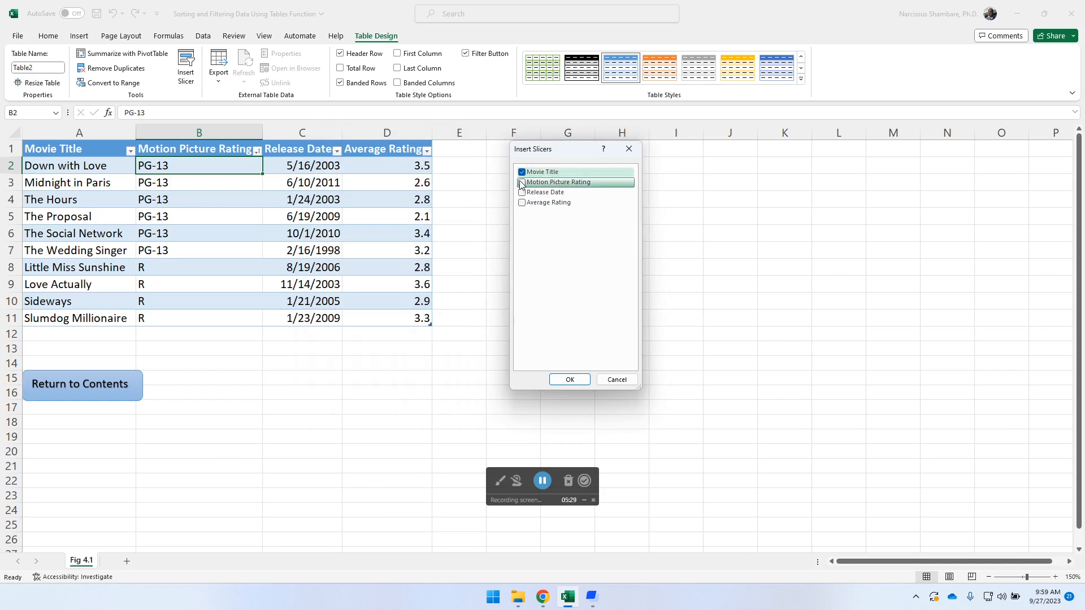
click(522, 182)
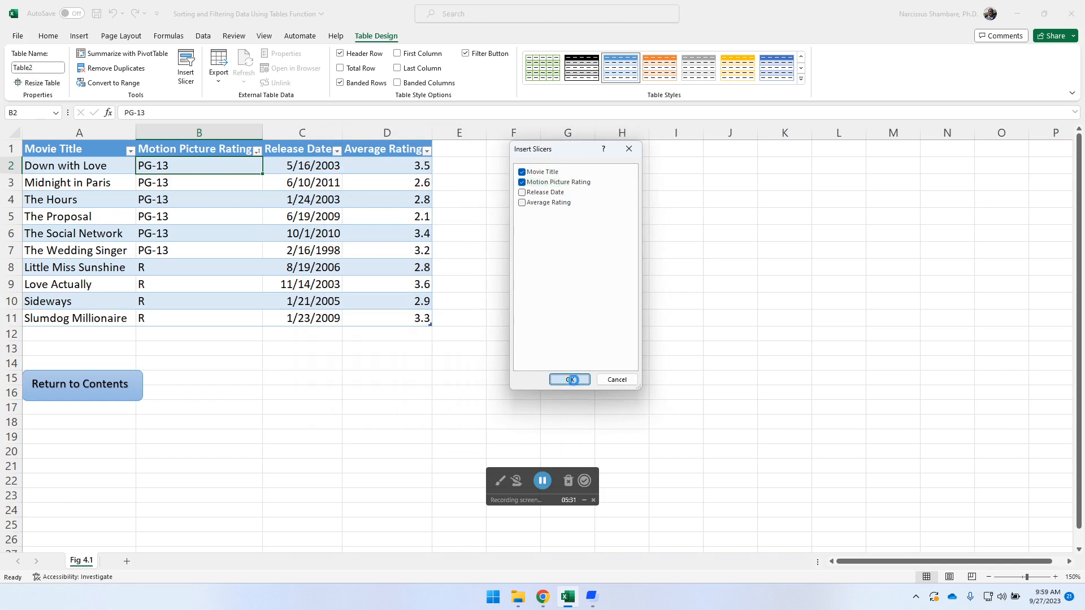
click(570, 380)
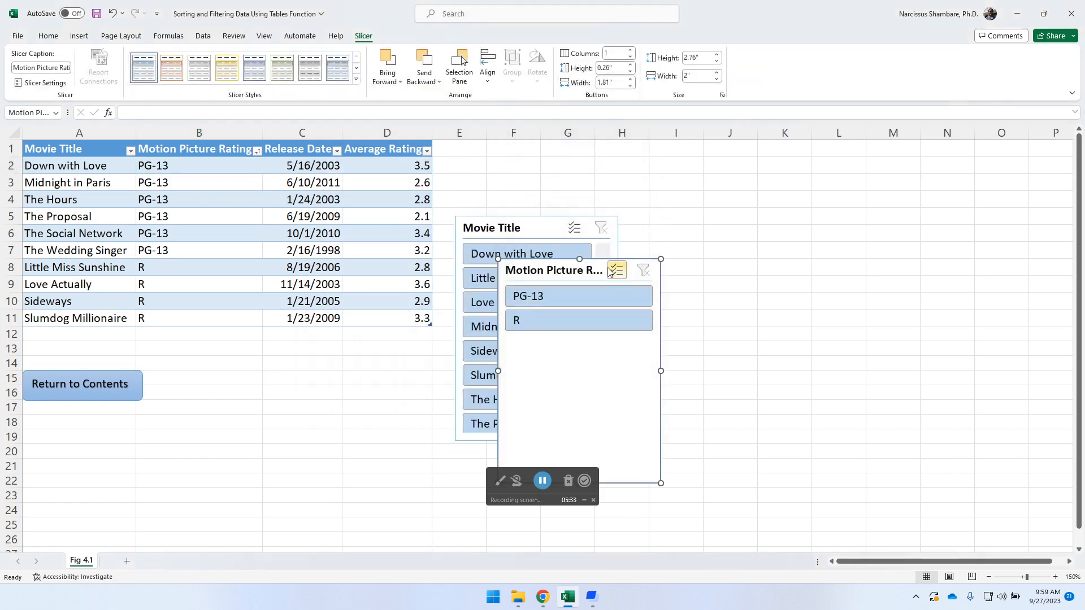
Step: Arrange the Movie Title and Motion Picture Rating slicers side by side, level with the table's header and to its right
drag(593, 265, 787, 168)
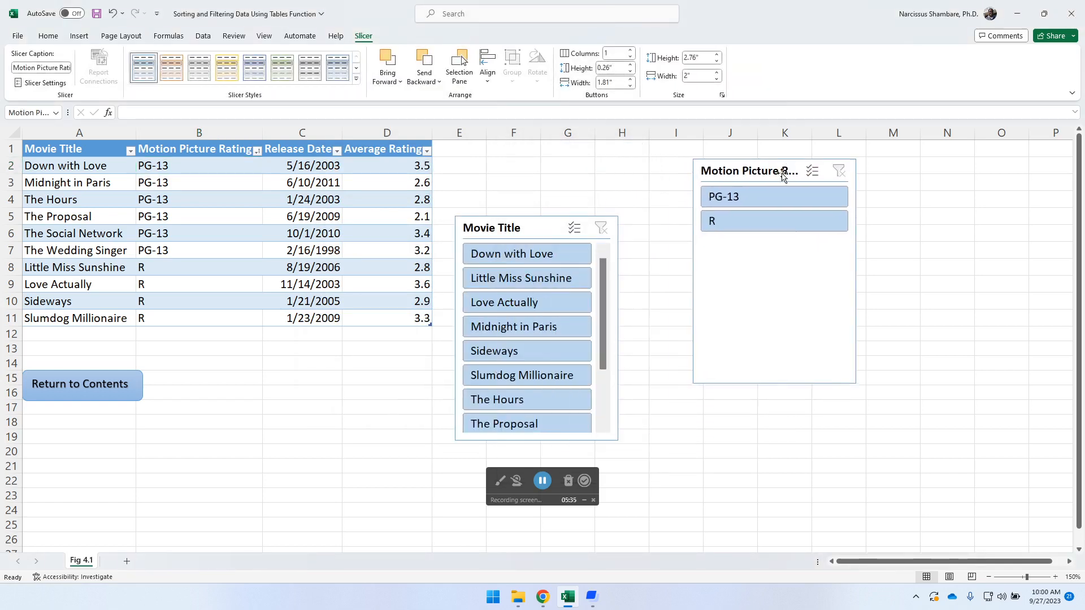
drag(544, 228, 555, 159)
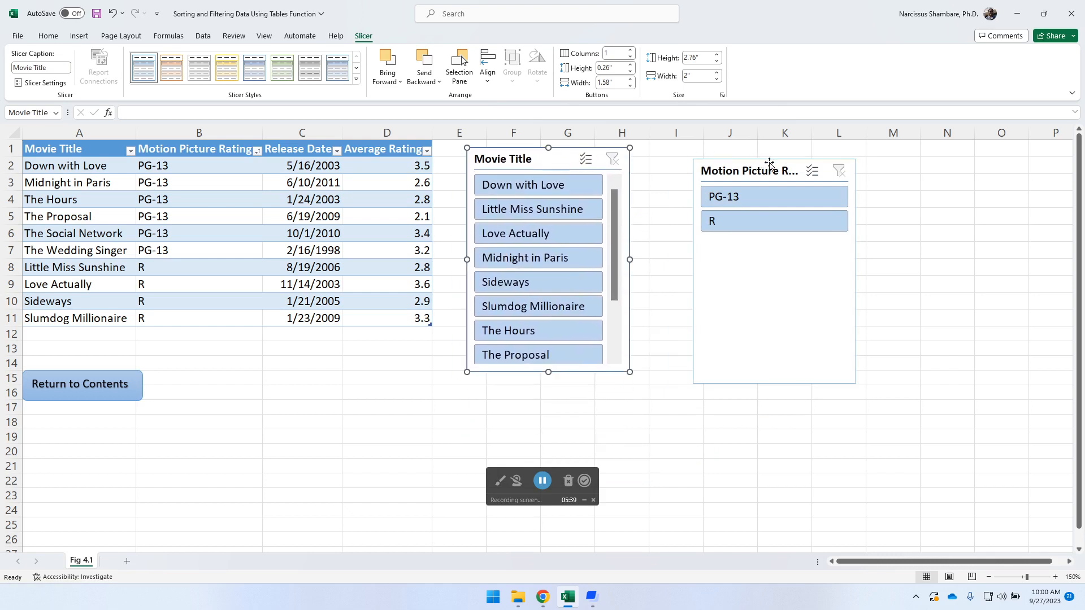
drag(768, 164, 724, 159)
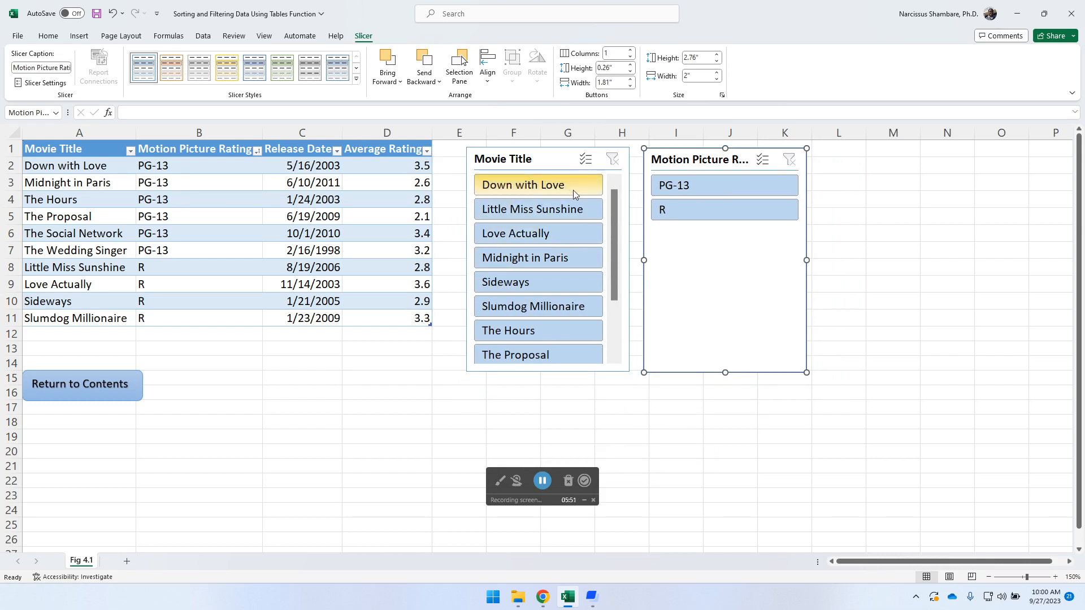
Step: Filter the table with the Movie Title slicer to Down with Love, switch to Little Miss Sunshine, and clear that filter
click(525, 185)
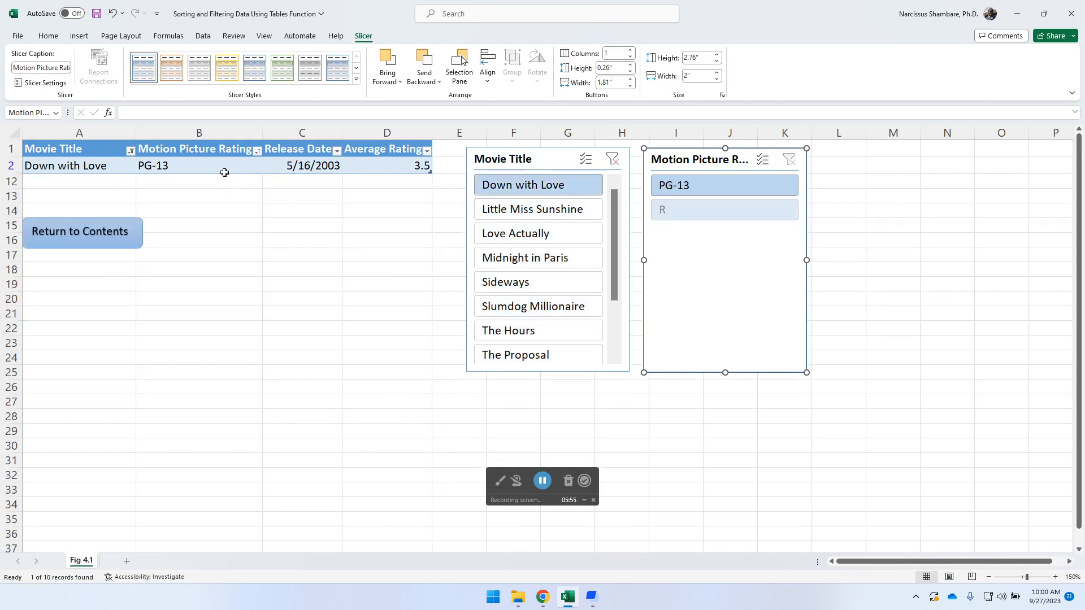
click(533, 217)
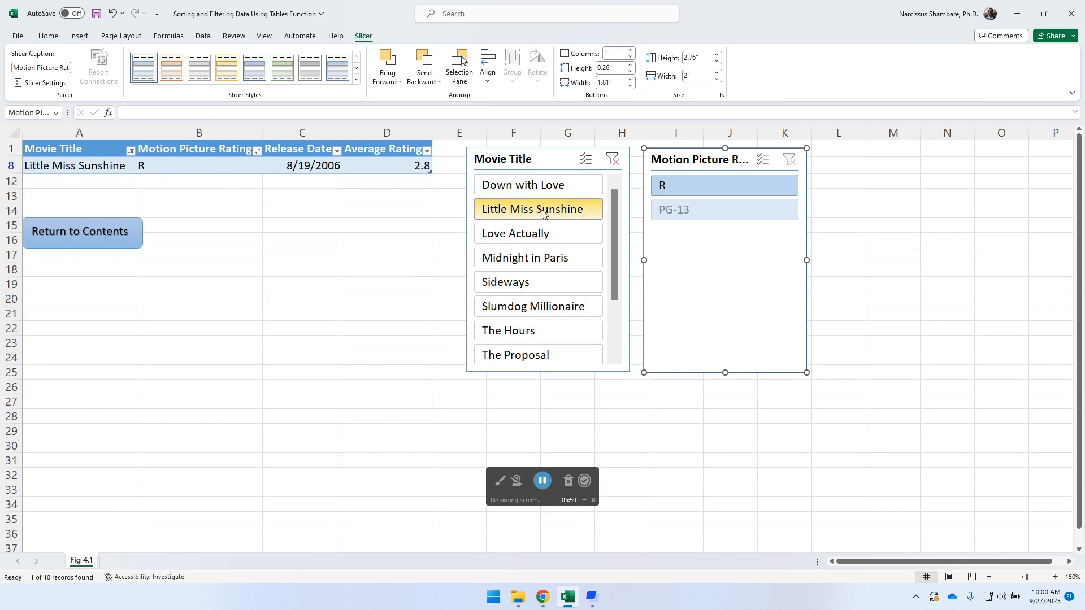
click(615, 162)
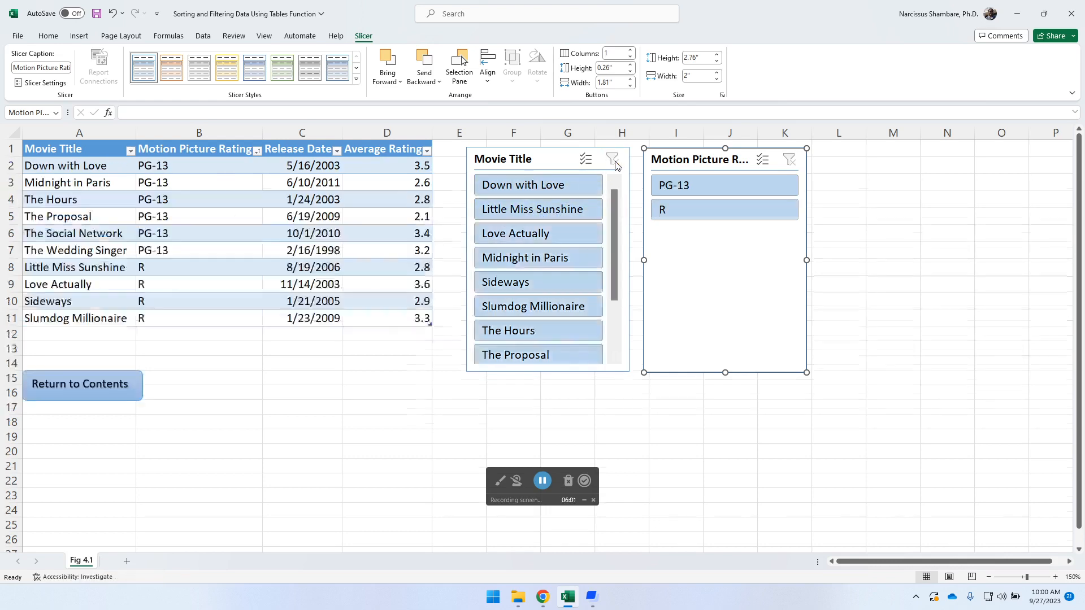
Step: Filter the table with the Motion Picture Rating slicer to R movies, and switch the filter to PG-13
click(671, 213)
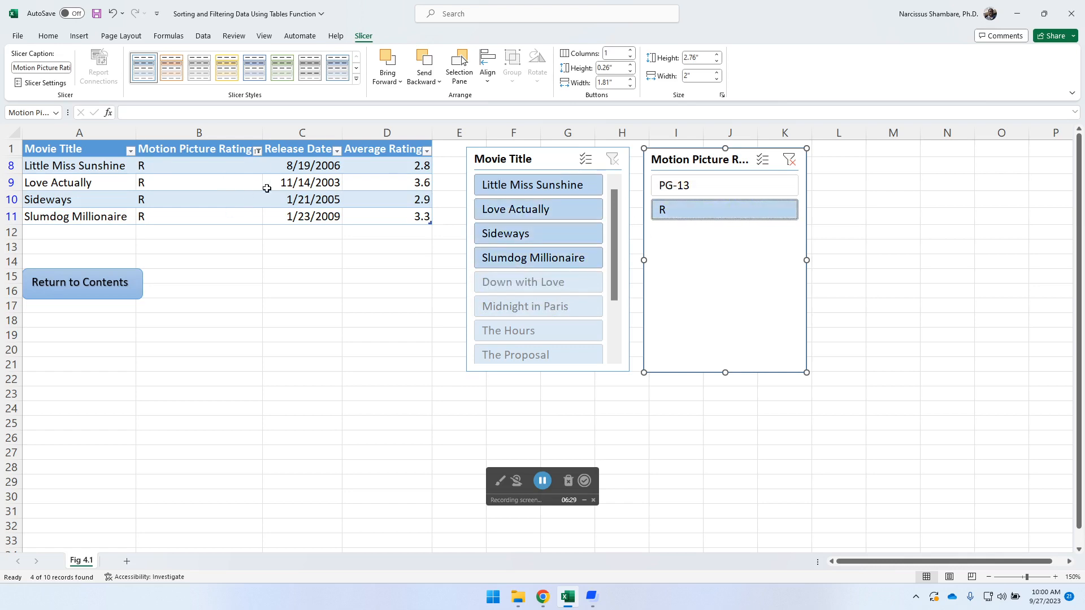
click(691, 190)
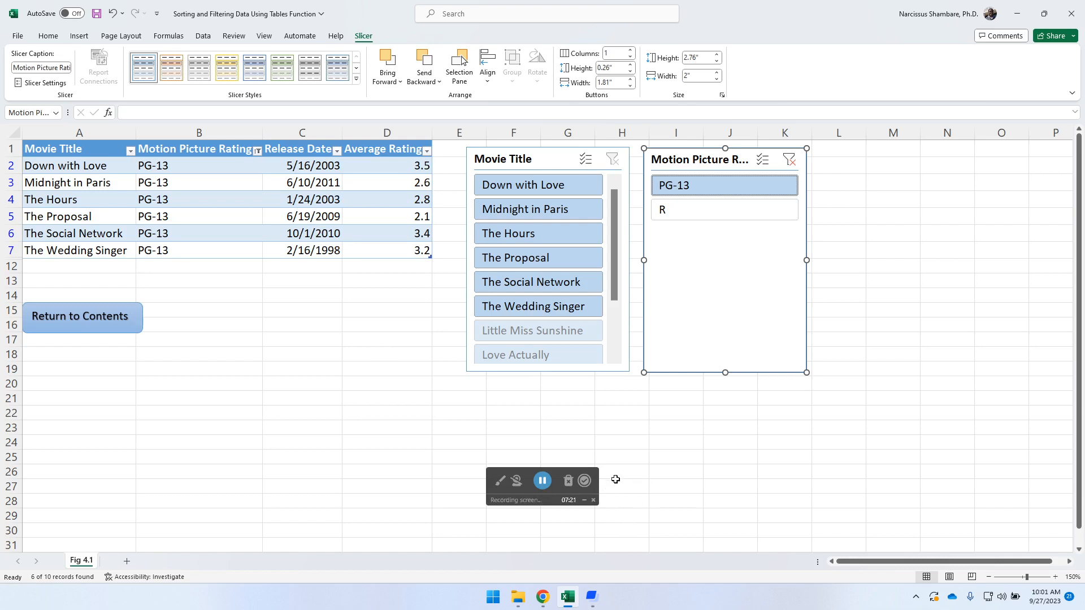
click(585, 484)
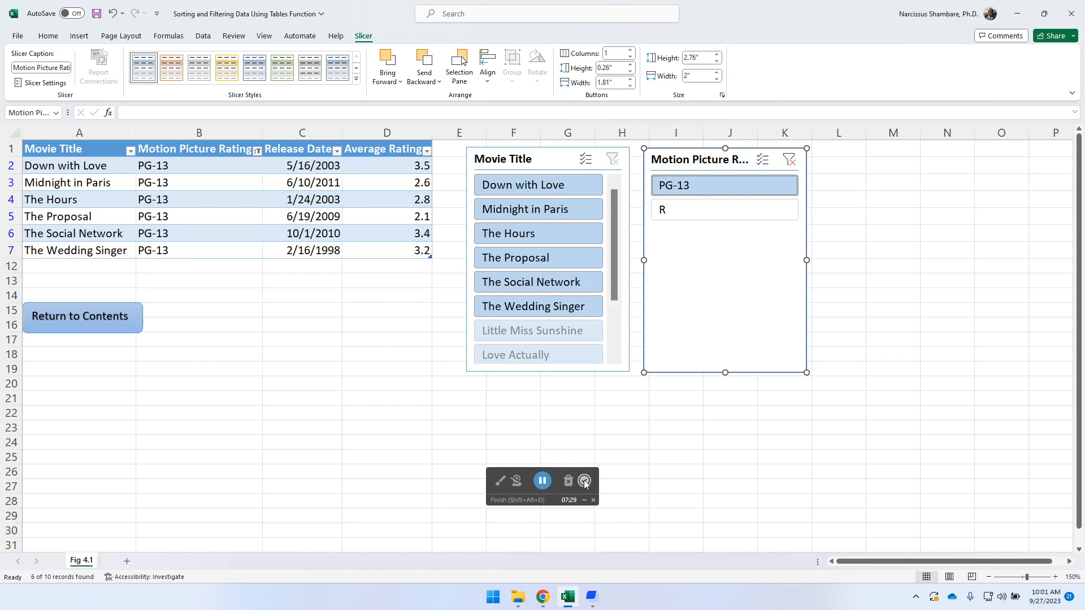